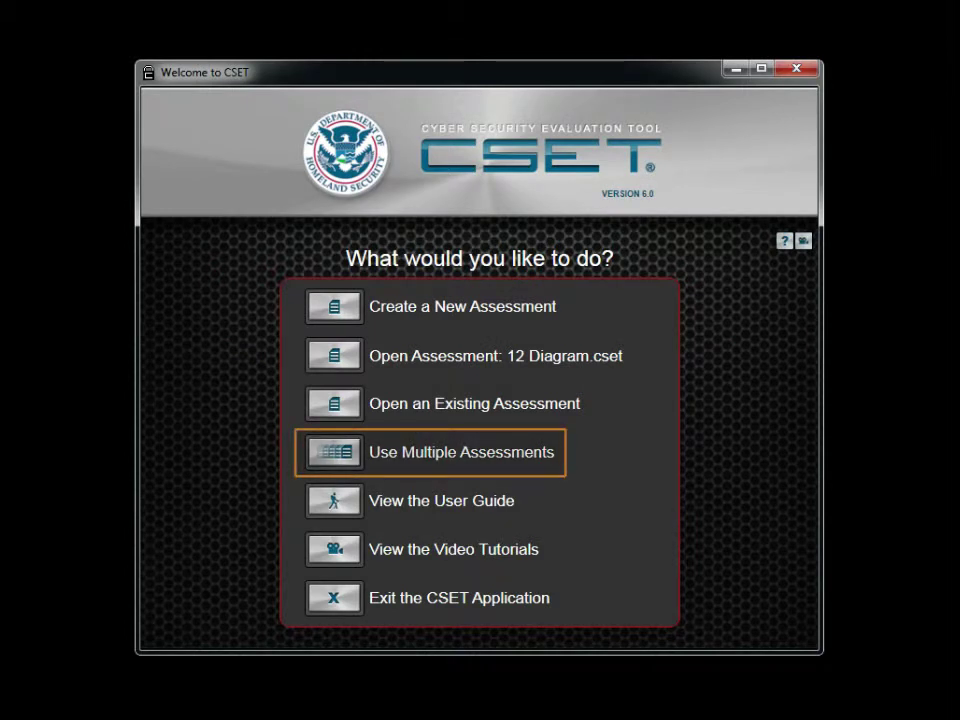
# Step: Start a multiple-assessment aggregation, add EROB Controller A 2012.cset, and move the 2011 assessment above the 2010 one
pyautogui.click(330, 452)
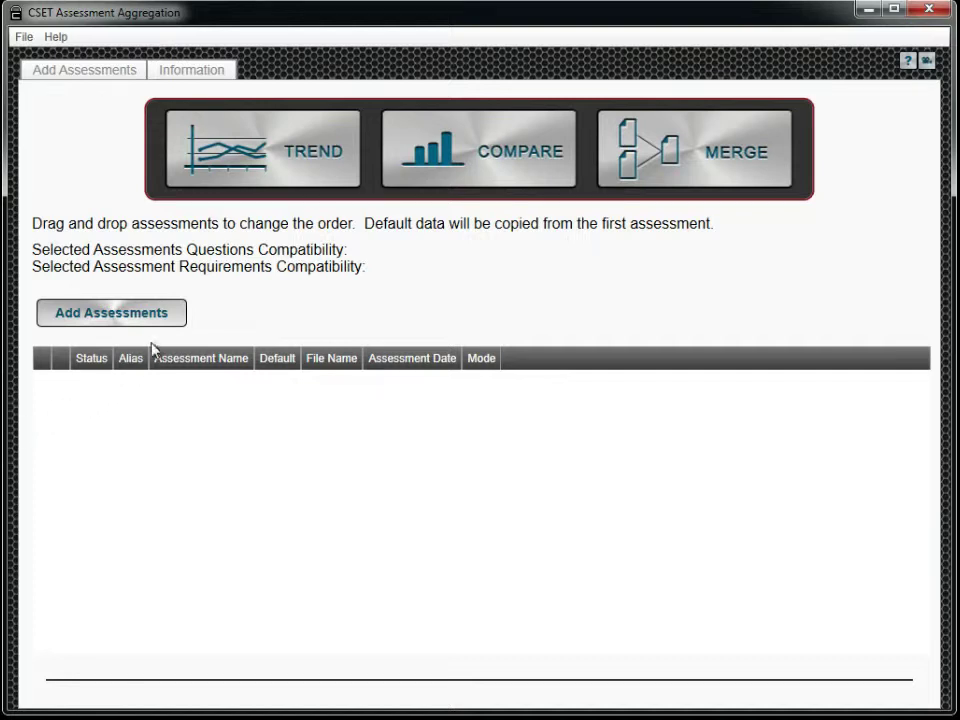
pyautogui.click(173, 316)
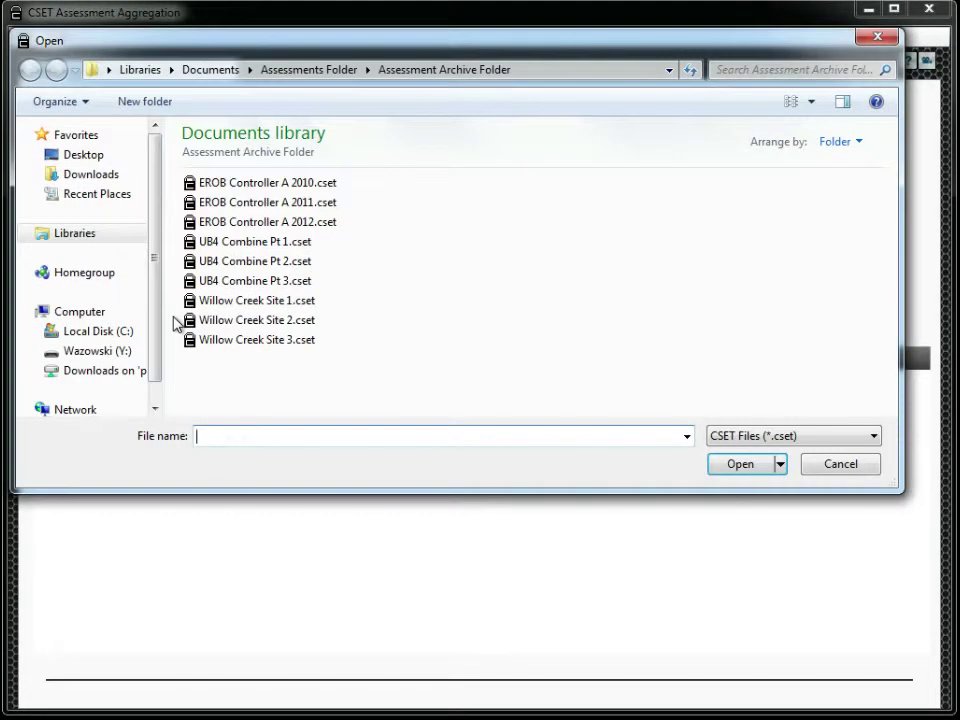
pyautogui.click(253, 224)
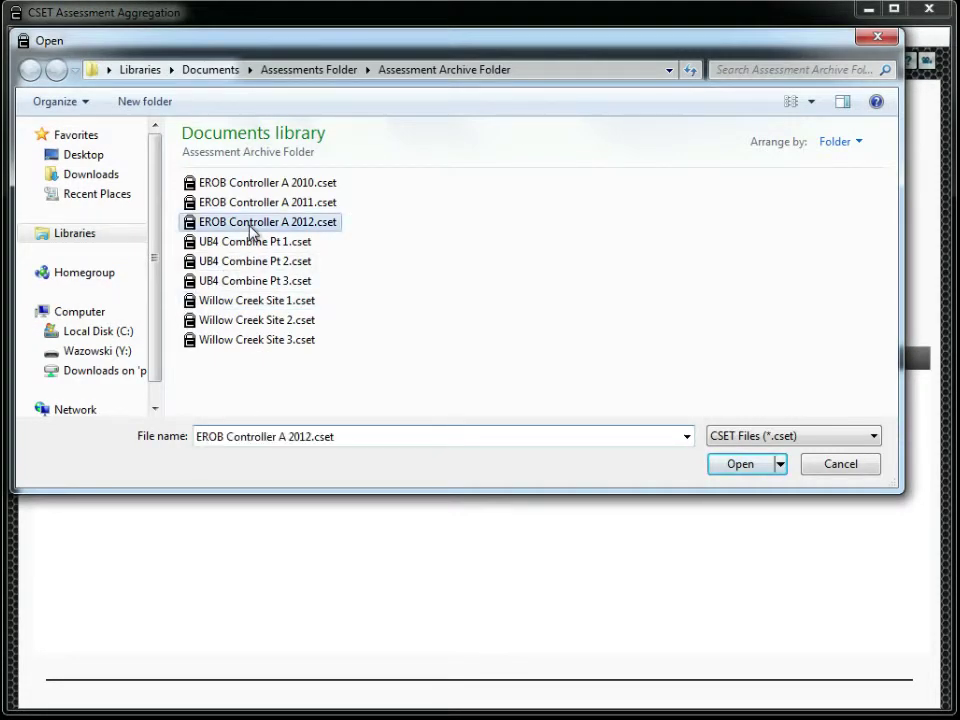
pyautogui.click(729, 466)
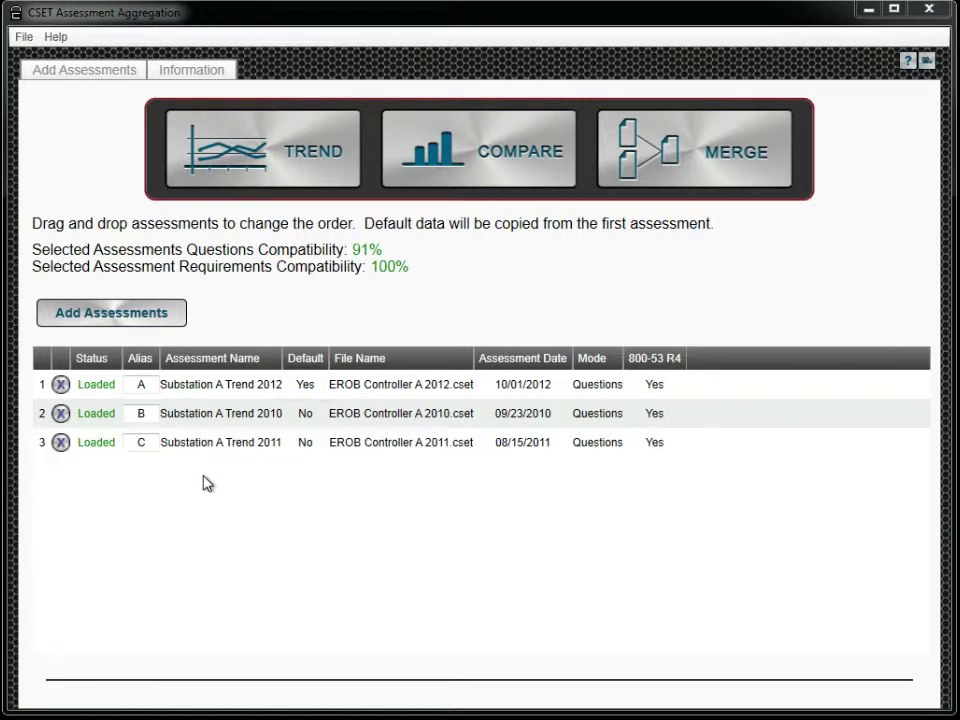
pyautogui.moveTo(231, 447); pyautogui.dragTo(230, 420)
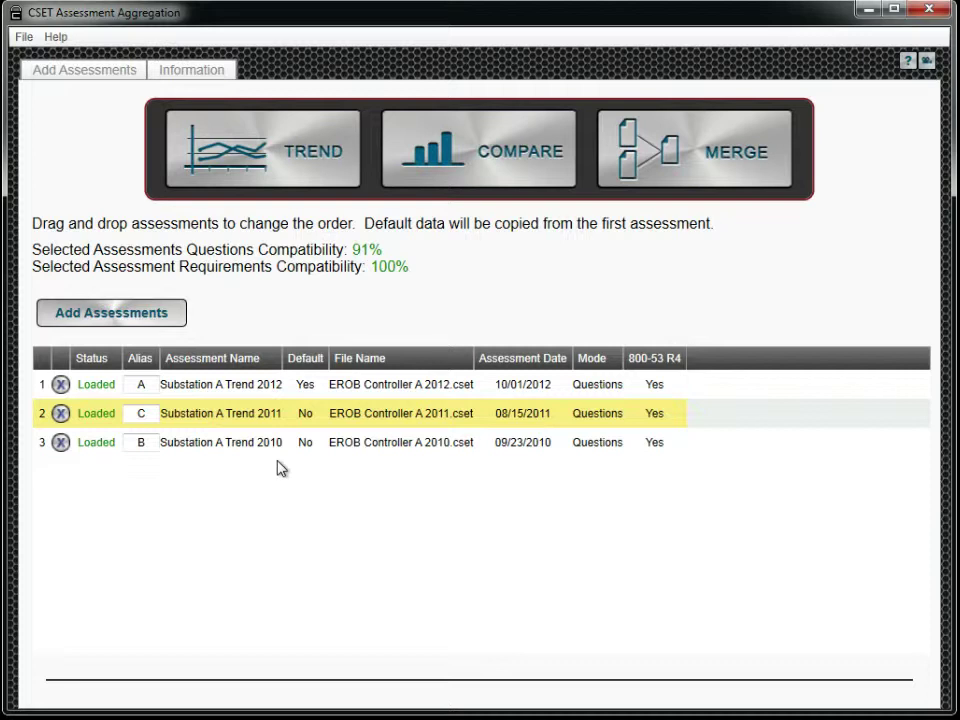
# Step: Run a trend analysis on the loaded Substation A assessments, review its information and summary analytics, and generate the .docx report
pyautogui.click(324, 174)
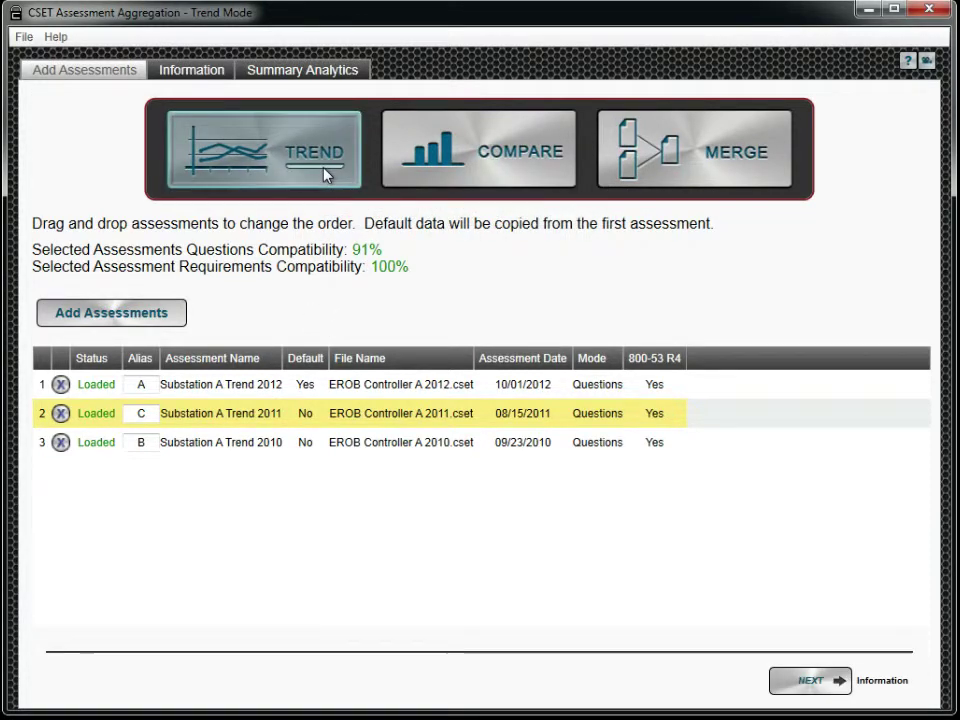
pyautogui.click(194, 72)
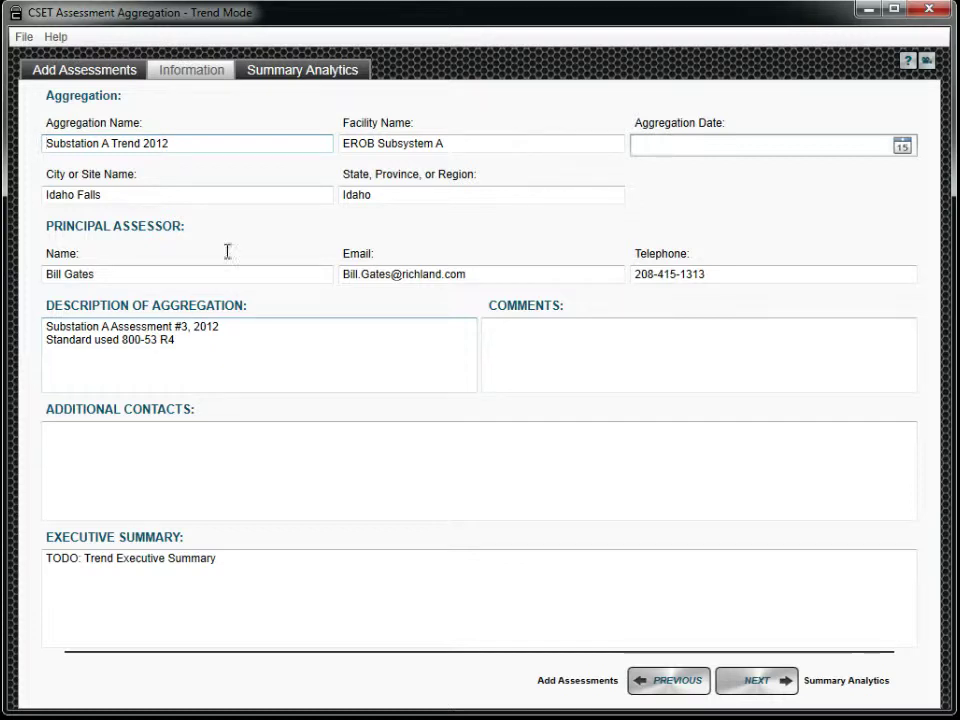
pyautogui.click(313, 80)
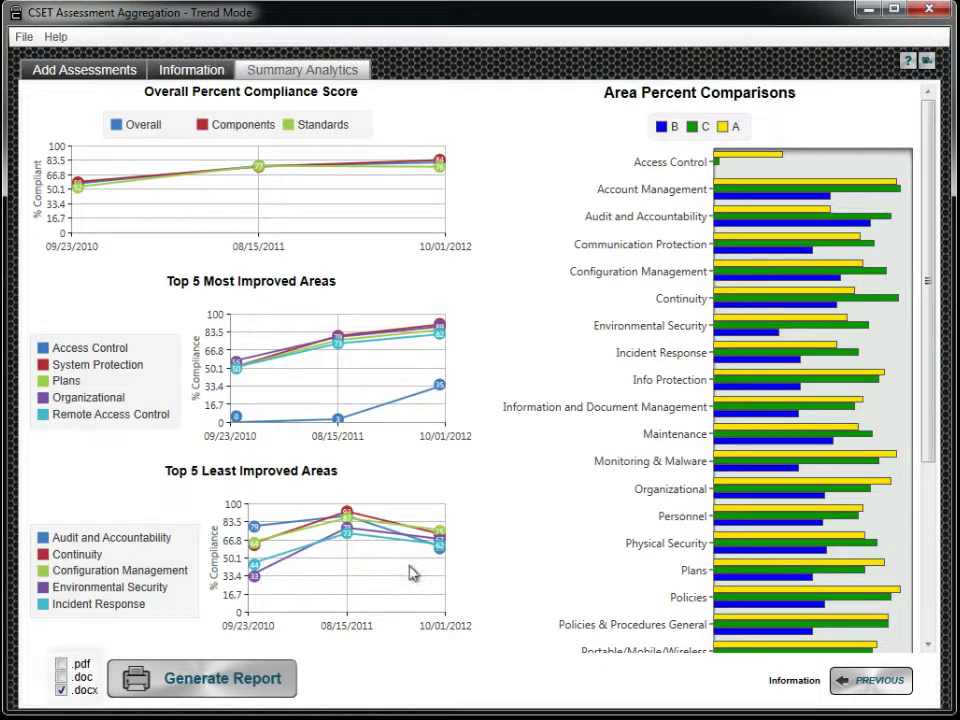
pyautogui.click(268, 677)
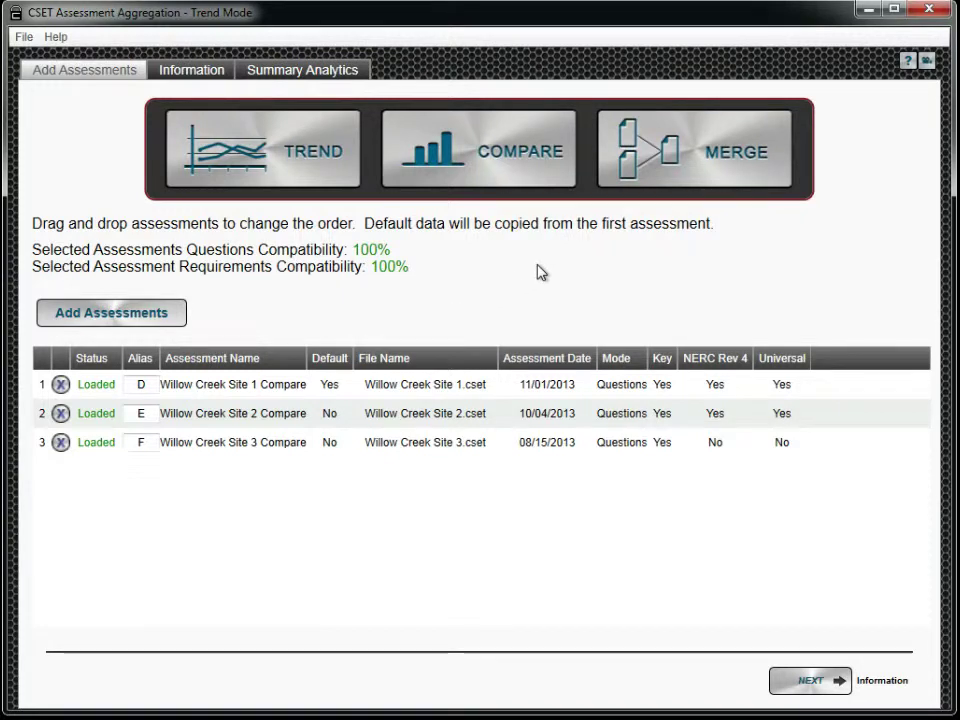
# Step: Compare the Willow Creek assessments, examining the overall summary, commonly missed questions, individual comparison, and best-to-worst ranking for Account Management
pyautogui.click(531, 184)
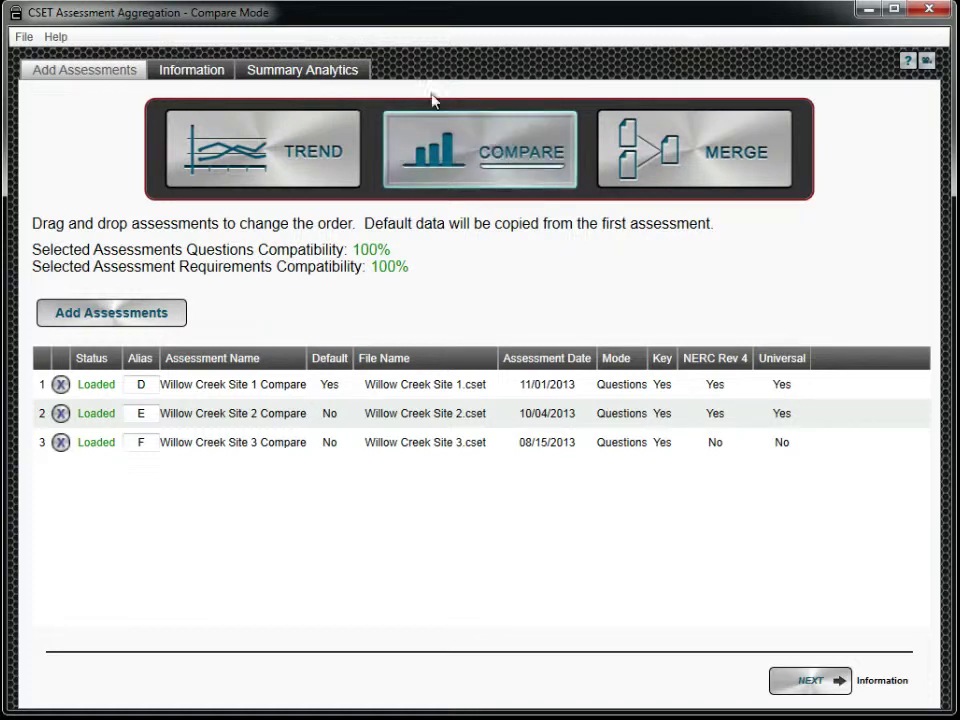
pyautogui.click(352, 71)
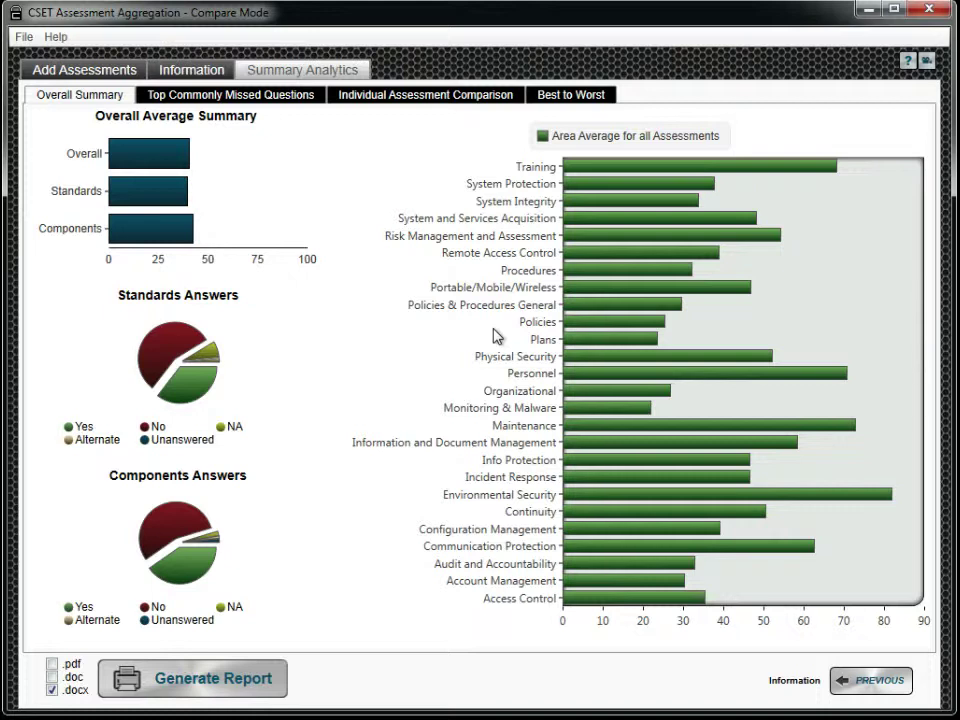
pyautogui.click(248, 96)
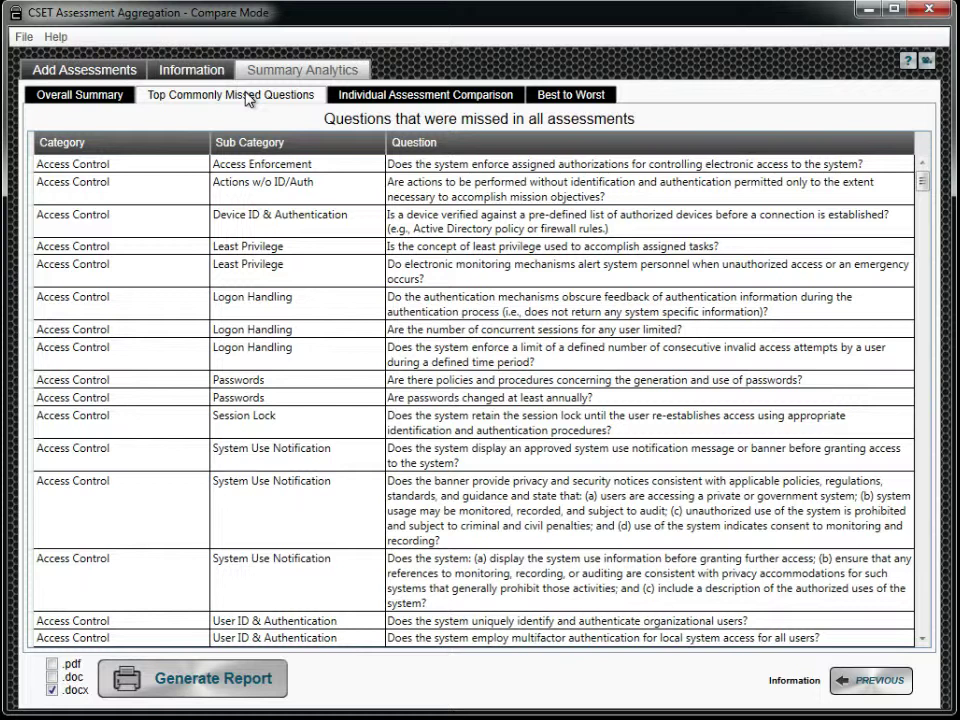
pyautogui.click(365, 100)
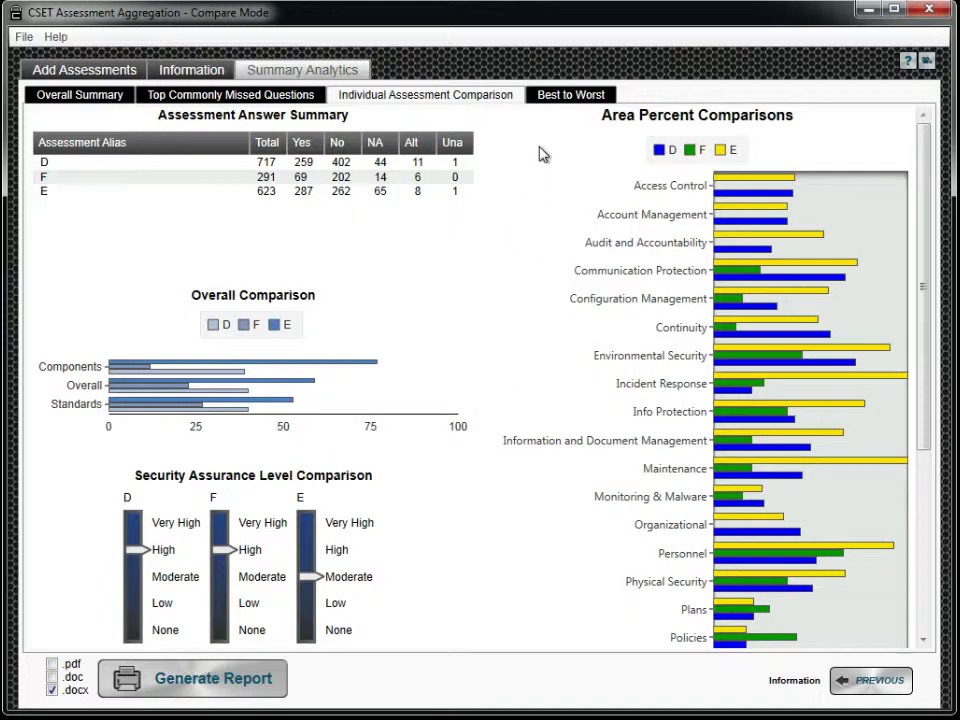
pyautogui.click(547, 102)
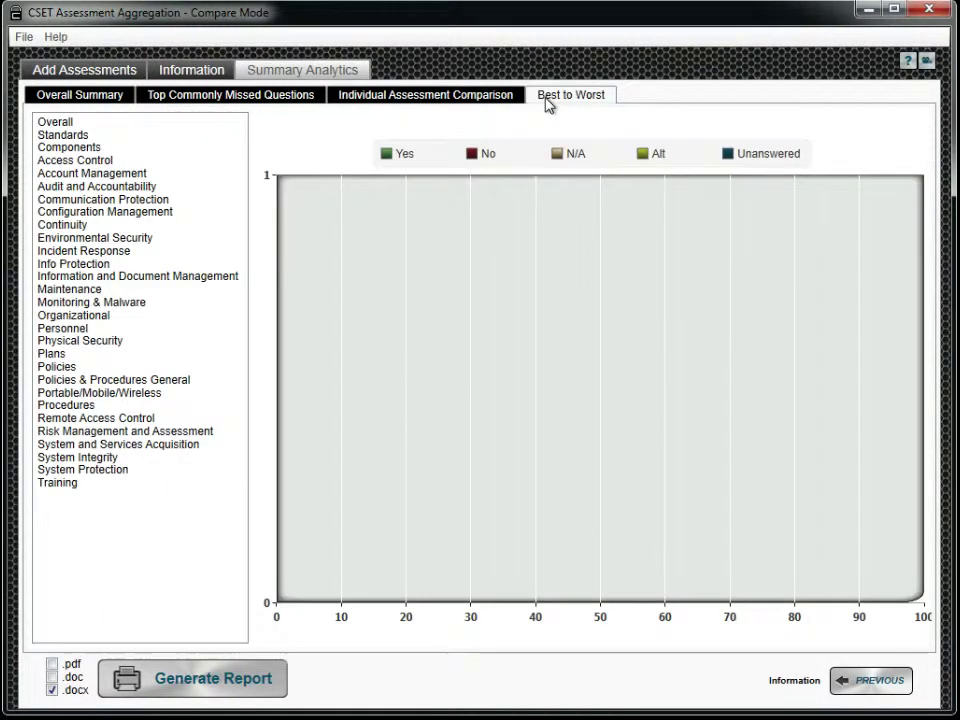
pyautogui.click(137, 175)
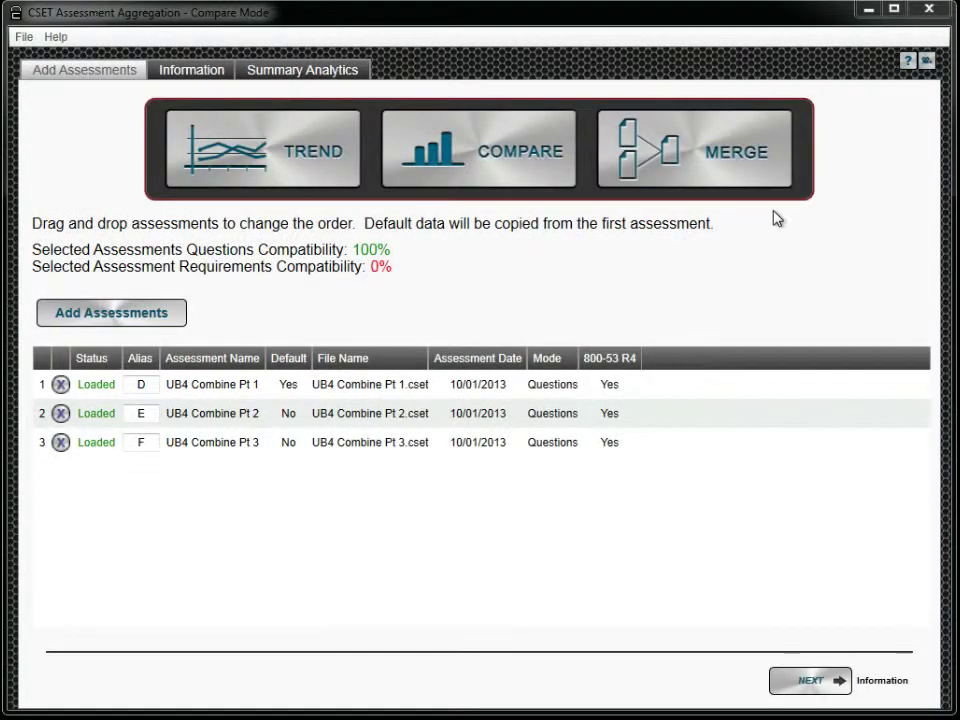
# Step: Merge the three UB4 Combine assessments and show the conflicting questions under Information and Document Management
pyautogui.click(742, 180)
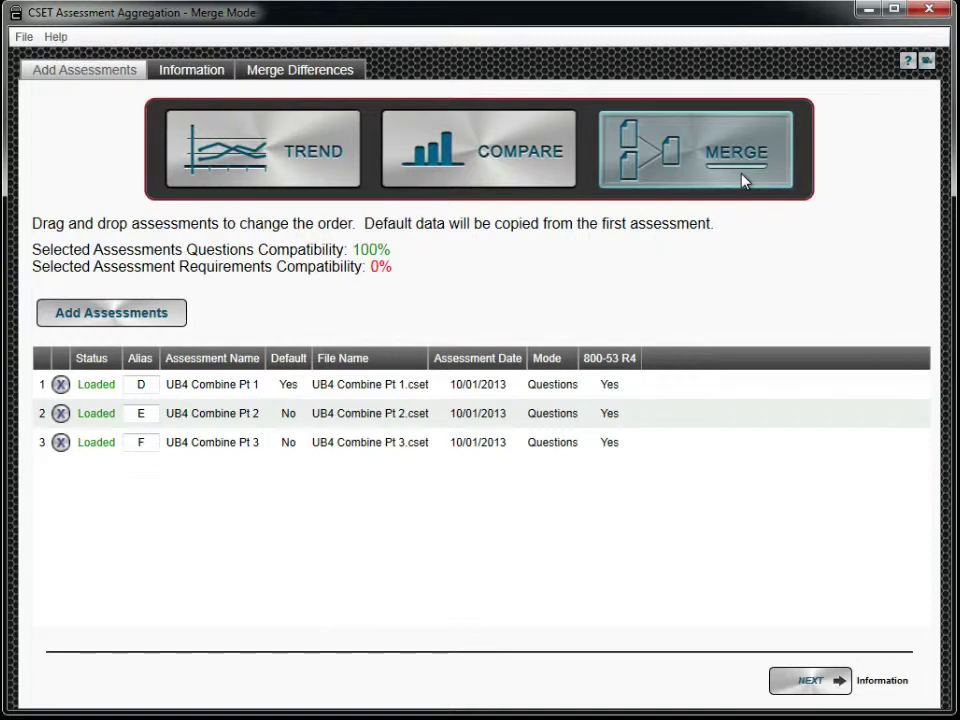
pyautogui.click(287, 72)
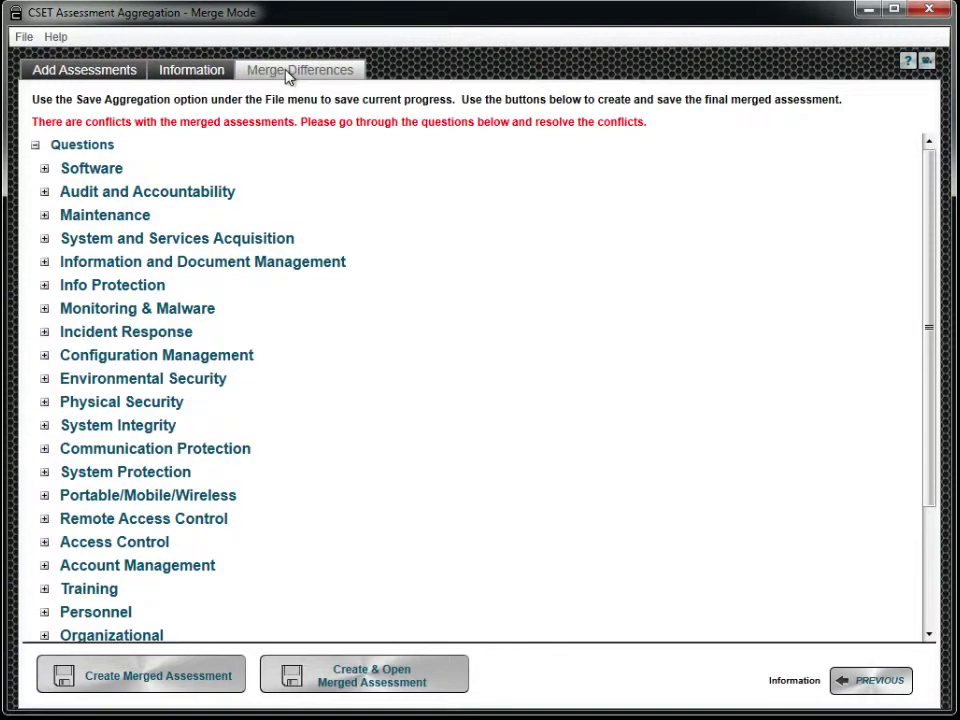
pyautogui.click(44, 262)
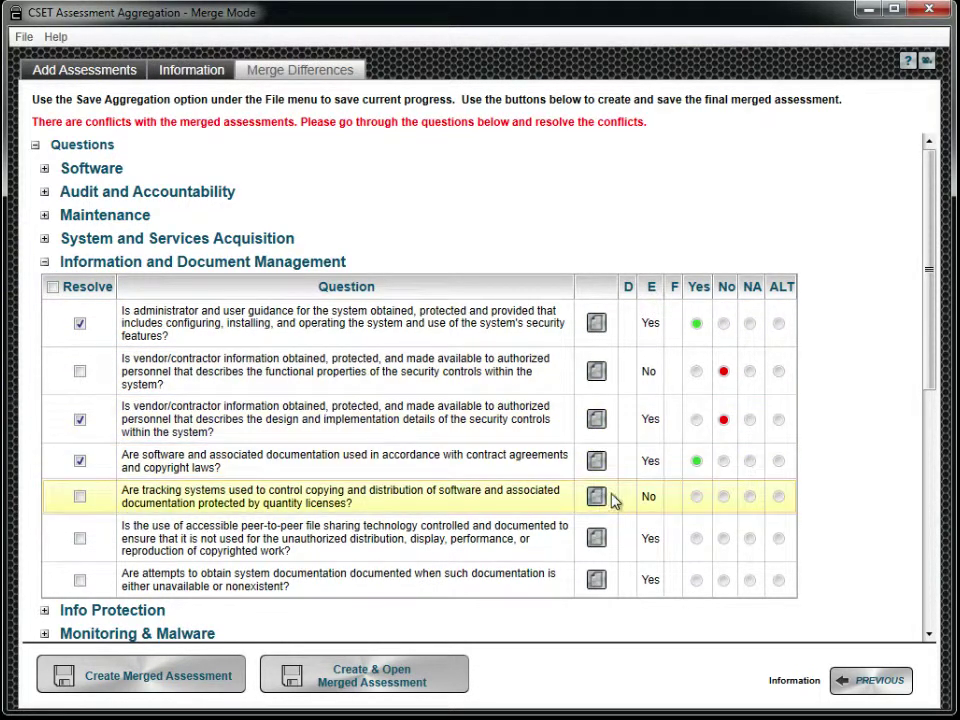
# Step: Answer the tracking systems question No and the peer-to-peer and documentation attempts questions Yes, and mark all questions in the category resolved
pyautogui.click(723, 498)
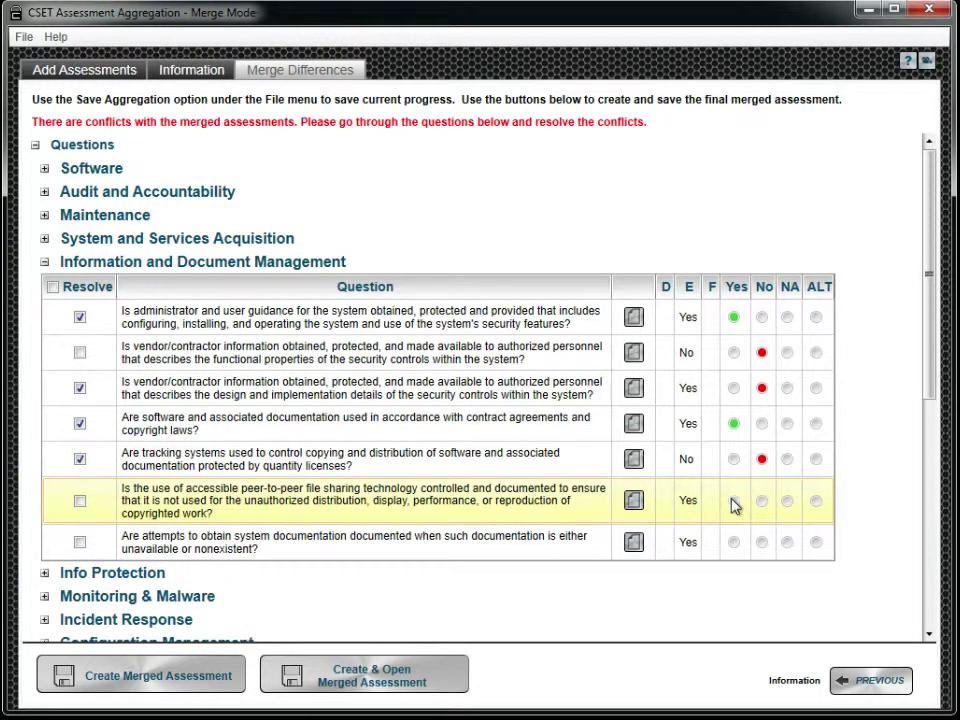
pyautogui.click(733, 501)
pyautogui.click(761, 542)
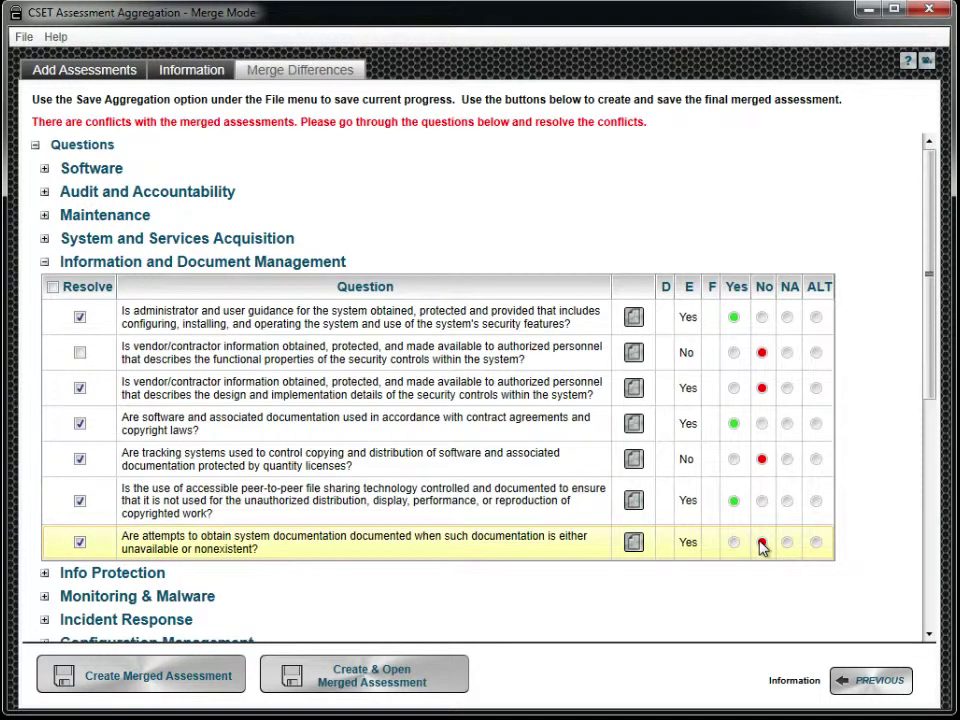
pyautogui.click(733, 542)
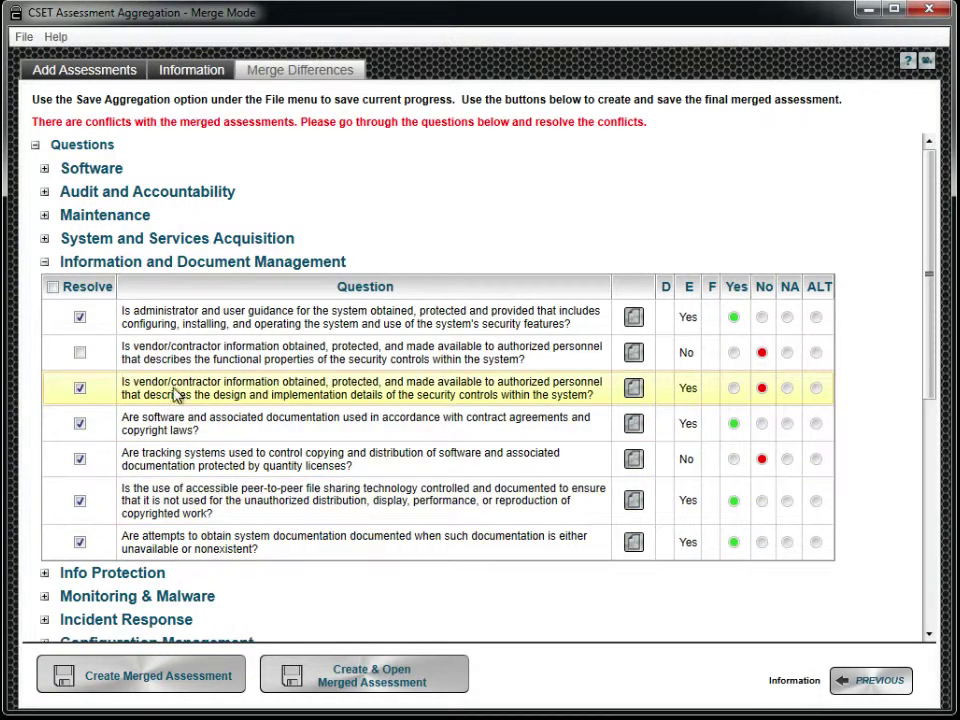
pyautogui.click(80, 353)
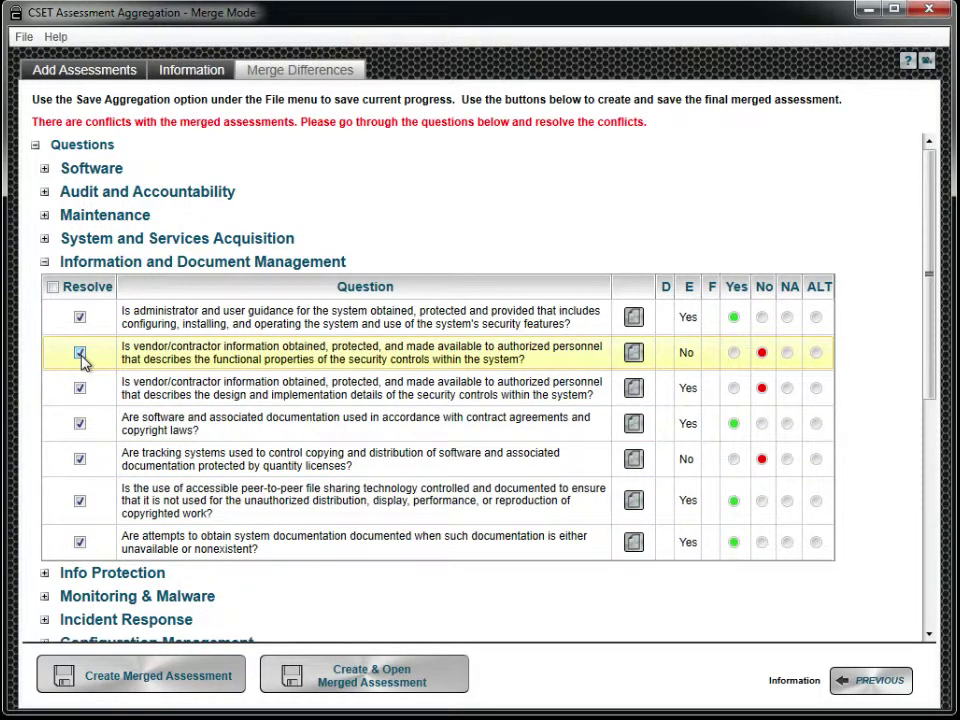
pyautogui.click(52, 288)
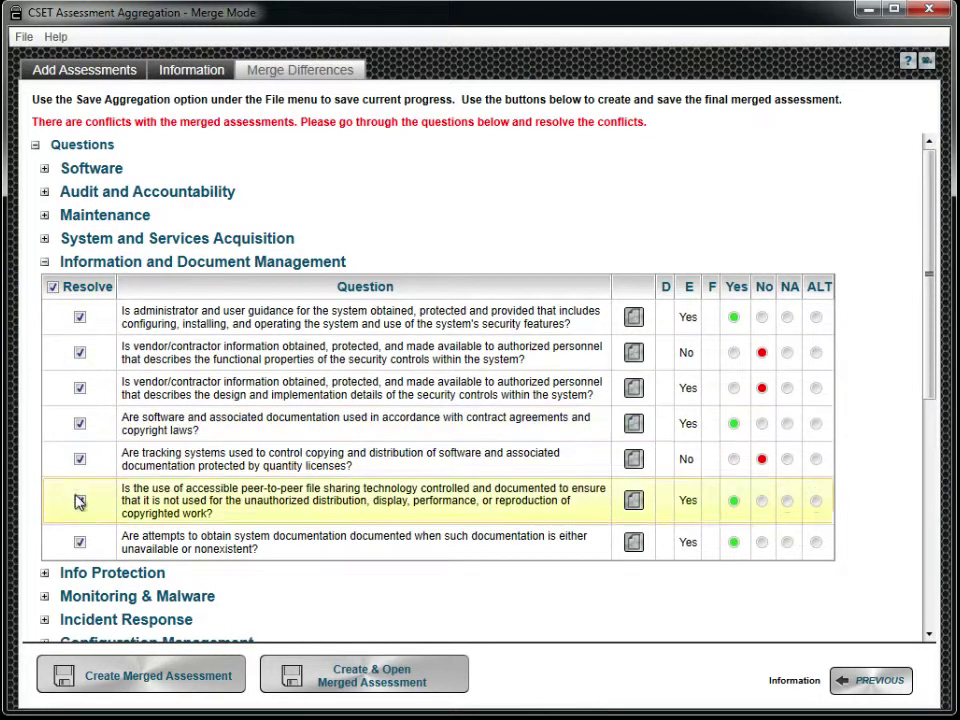
# Step: Create the merged assessment and save it in the Assessment Archive Folder as UB4 Main
pyautogui.click(216, 690)
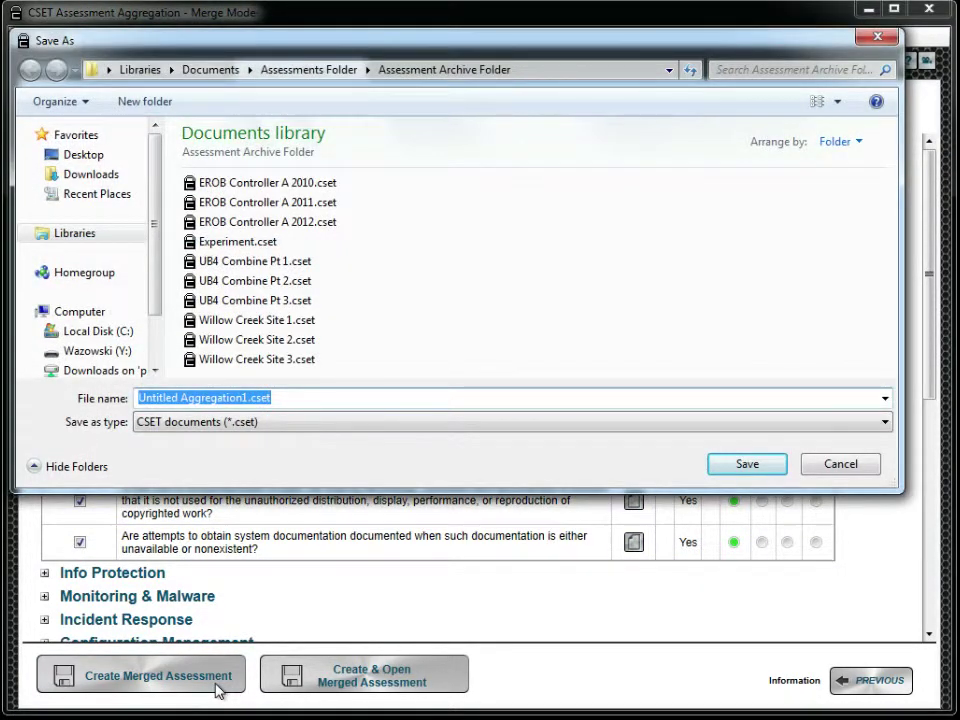
pyautogui.press('BackSpace')
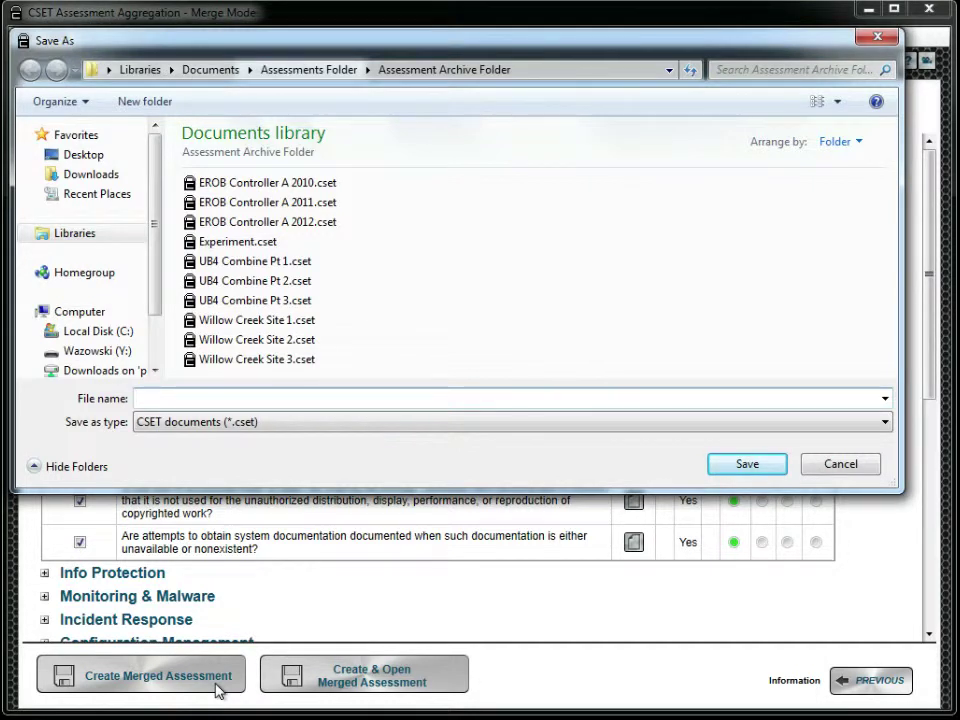
pyautogui.write('UB4')
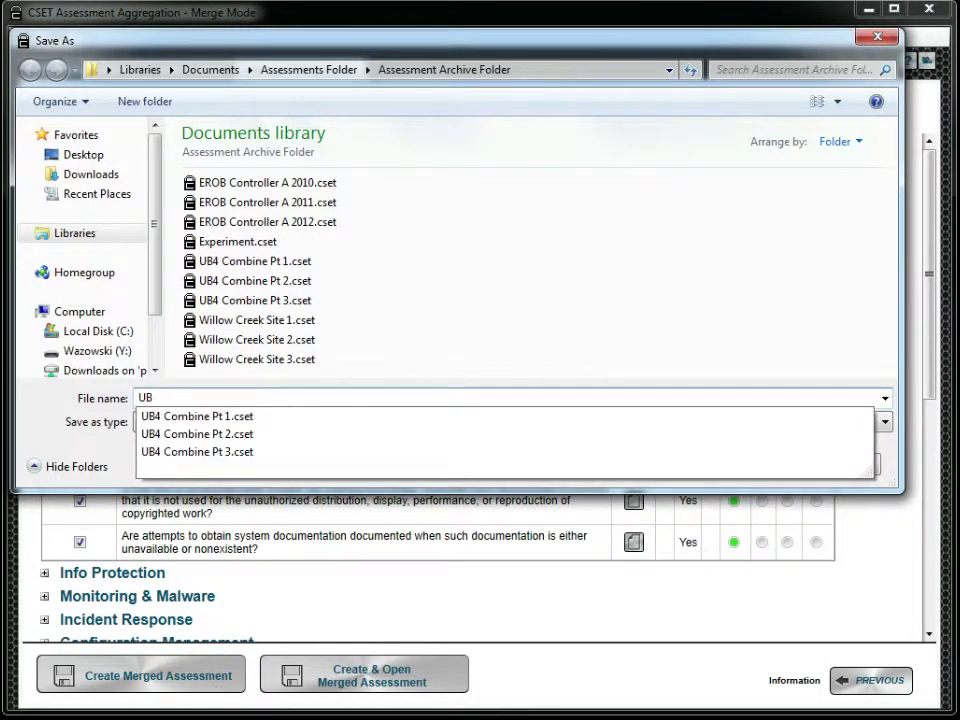
pyautogui.write('Main')
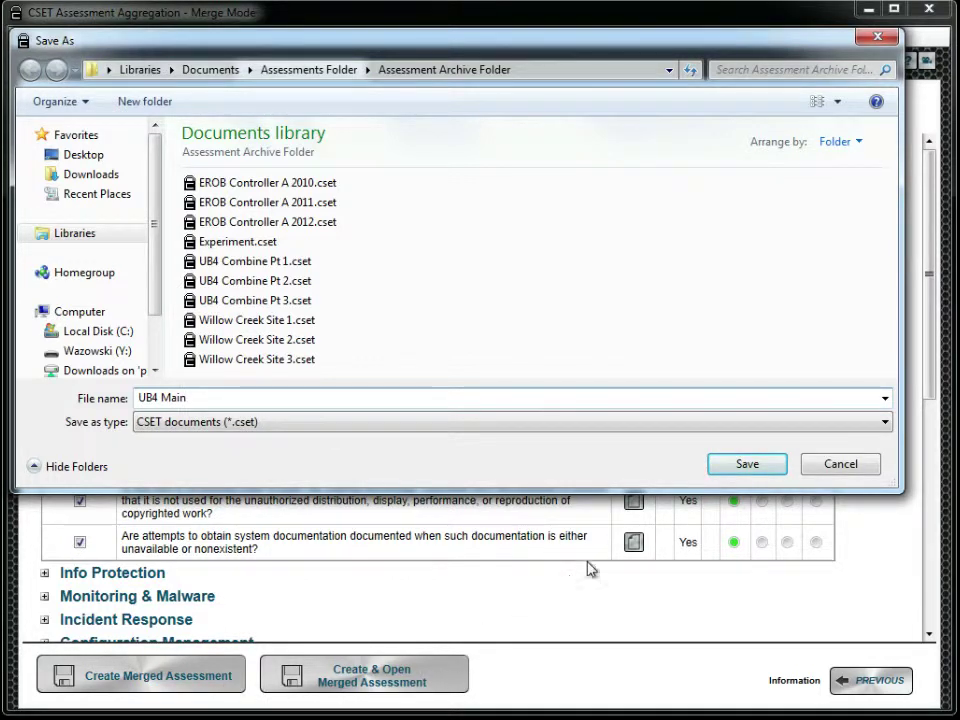
pyautogui.click(748, 466)
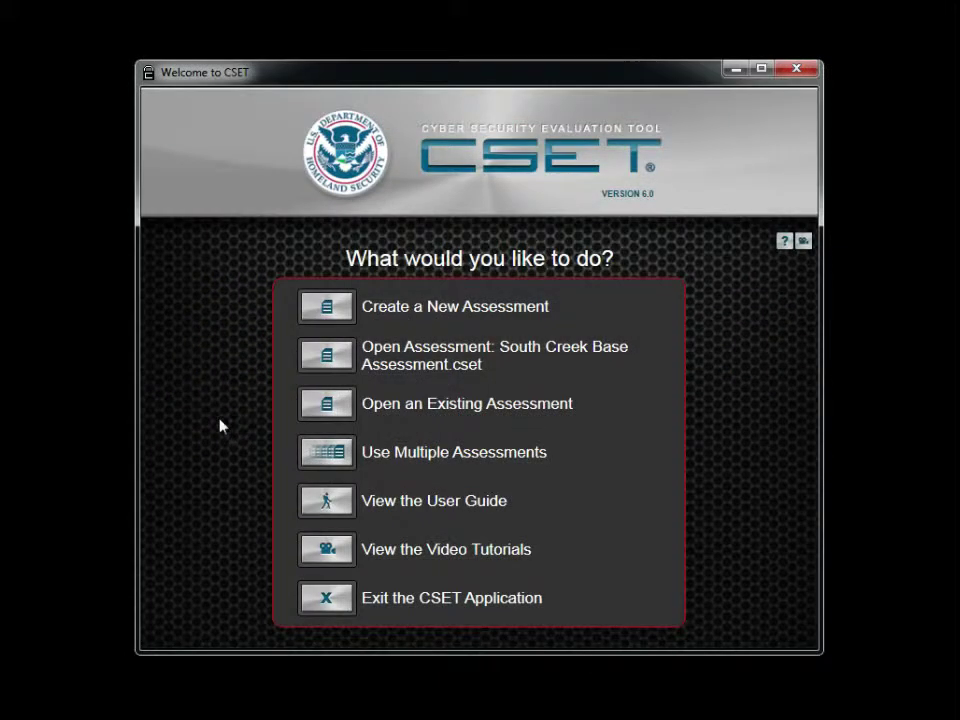
# Step: Open the existing assessment UB4 Main.cset from the Assessment Archive Folder
pyautogui.click(344, 416)
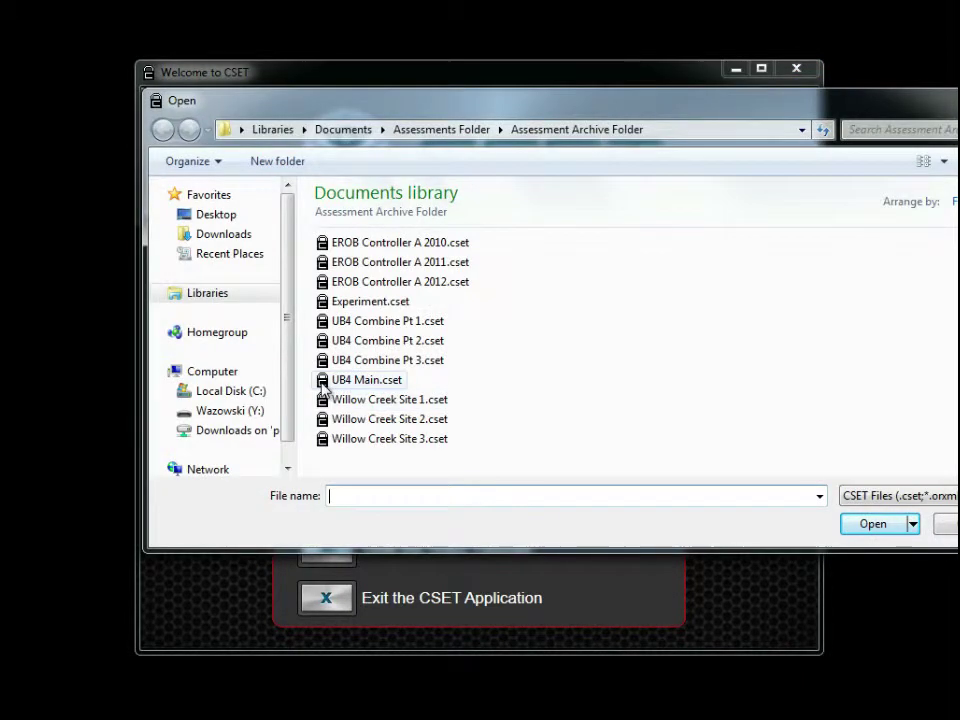
pyautogui.click(338, 381)
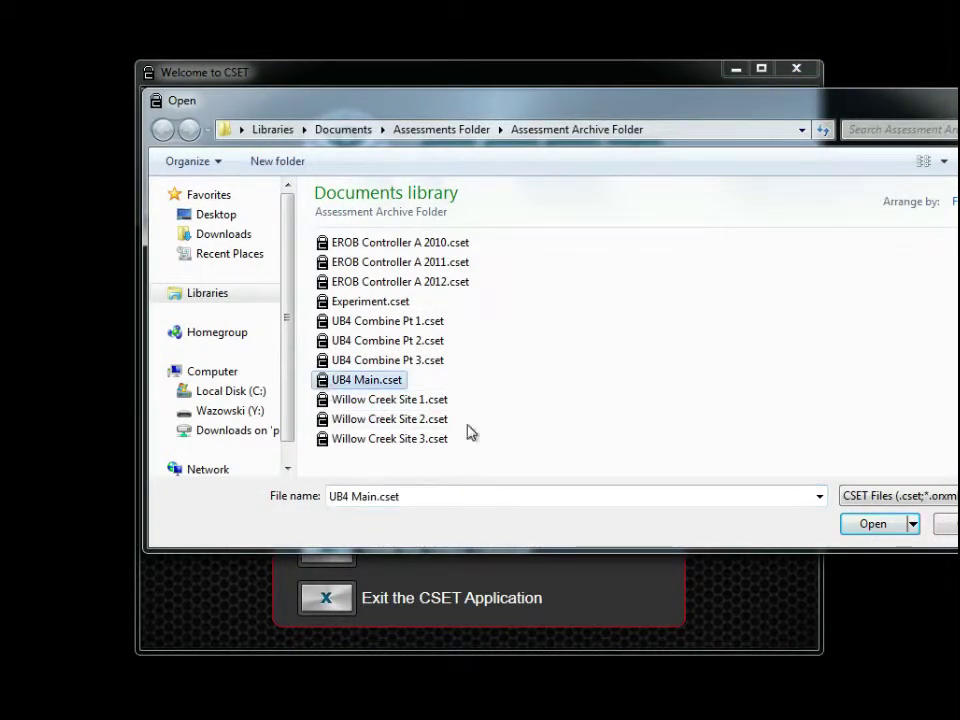
pyautogui.click(849, 525)
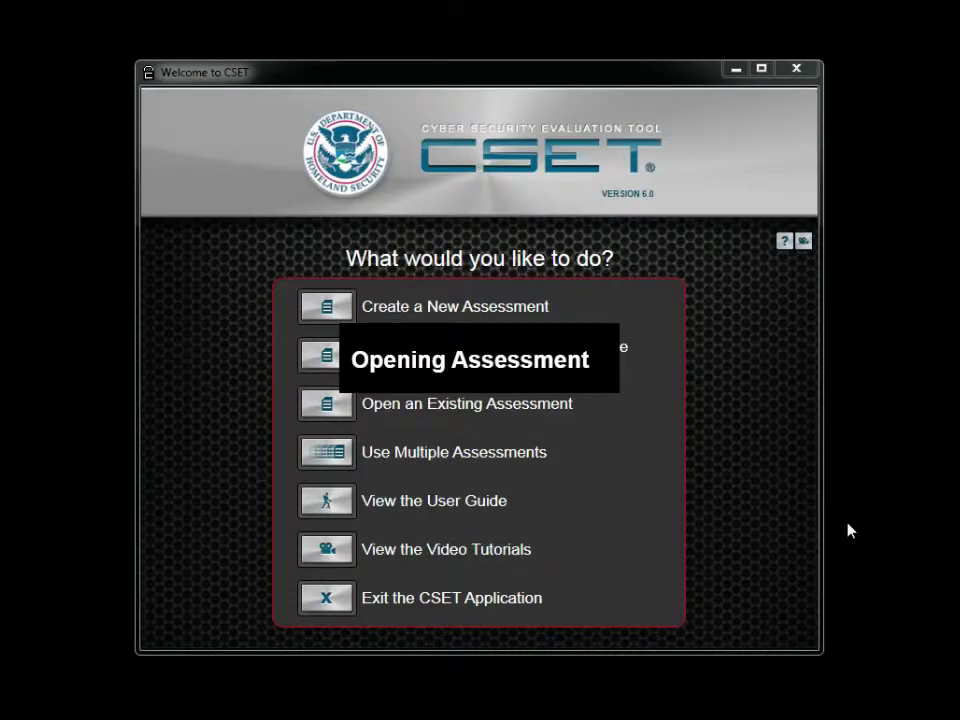